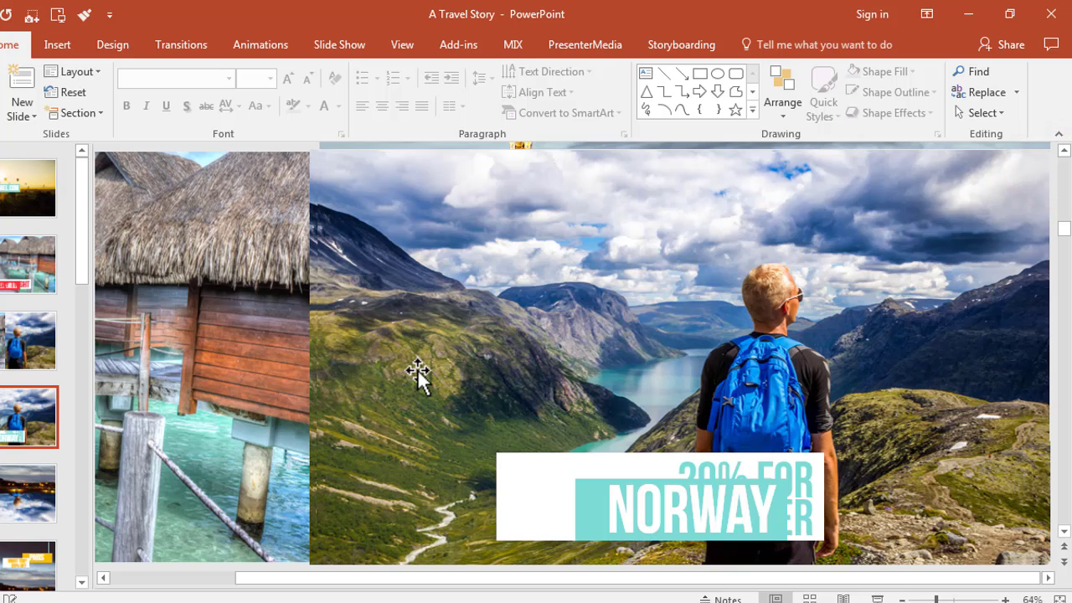
- Switch from the Norway slide to slide 2, the Bora Bora bungalow slide, and scroll it into view
{"action": "scroll", "coordinate": [427, 369], "scroll_direction": "down", "scroll_amount": 2, "text": "ctrl"}
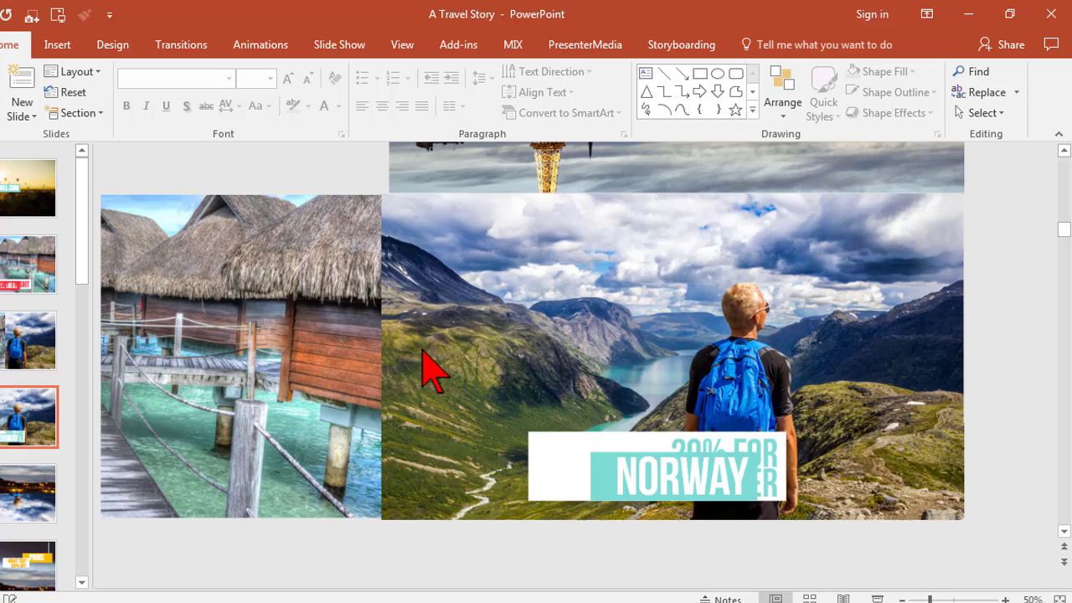
{"action": "left_click", "coordinate": [2, 258]}
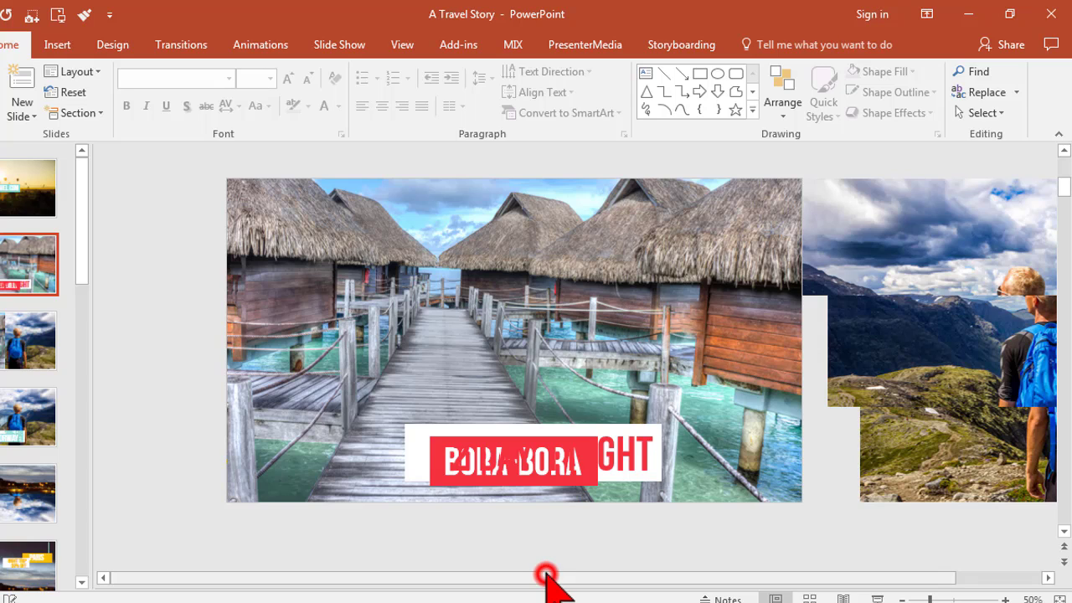
{"action": "left_click_drag", "start_coordinate": [546, 574], "coordinate": [629, 574]}
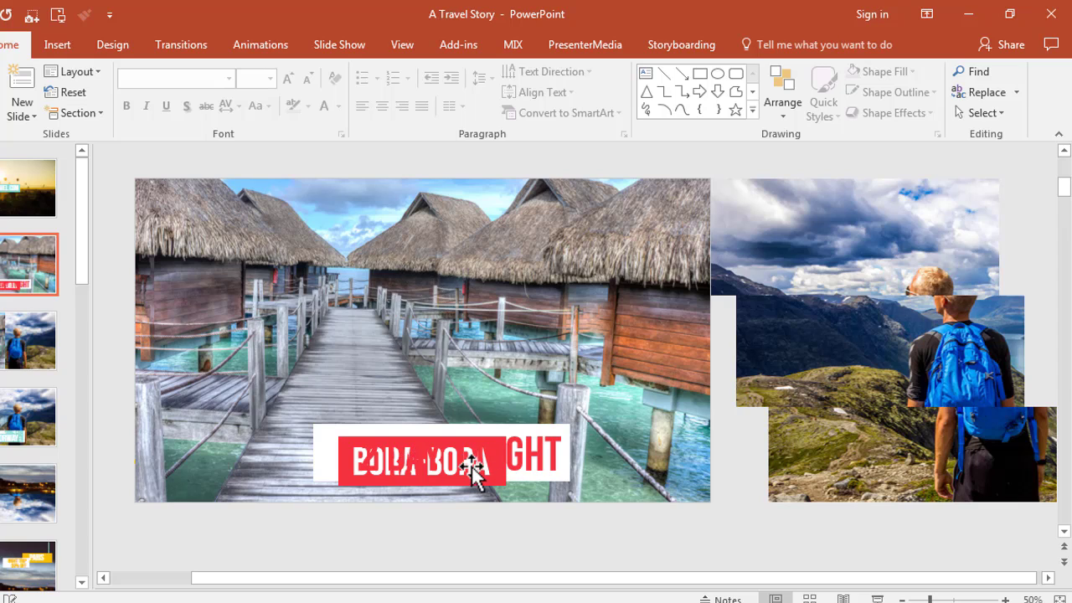
- Select the right half of the Bora Bora boardwalk picture instead of the left half
{"action": "left_click", "coordinate": [399, 268]}
{"action": "left_click", "coordinate": [538, 244]}
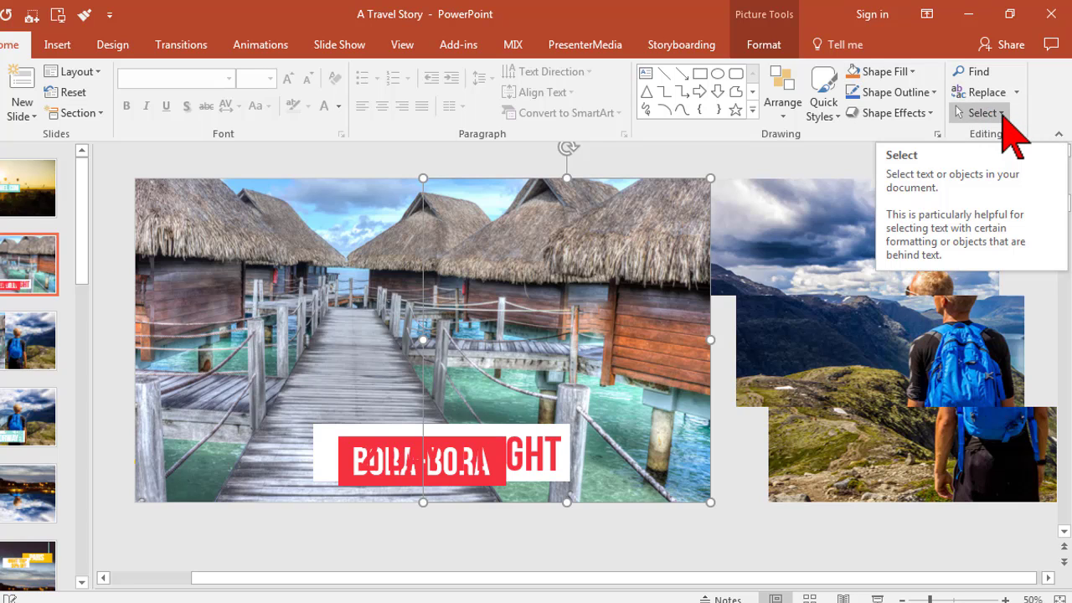
{"action": "left_click", "coordinate": [1002, 113]}
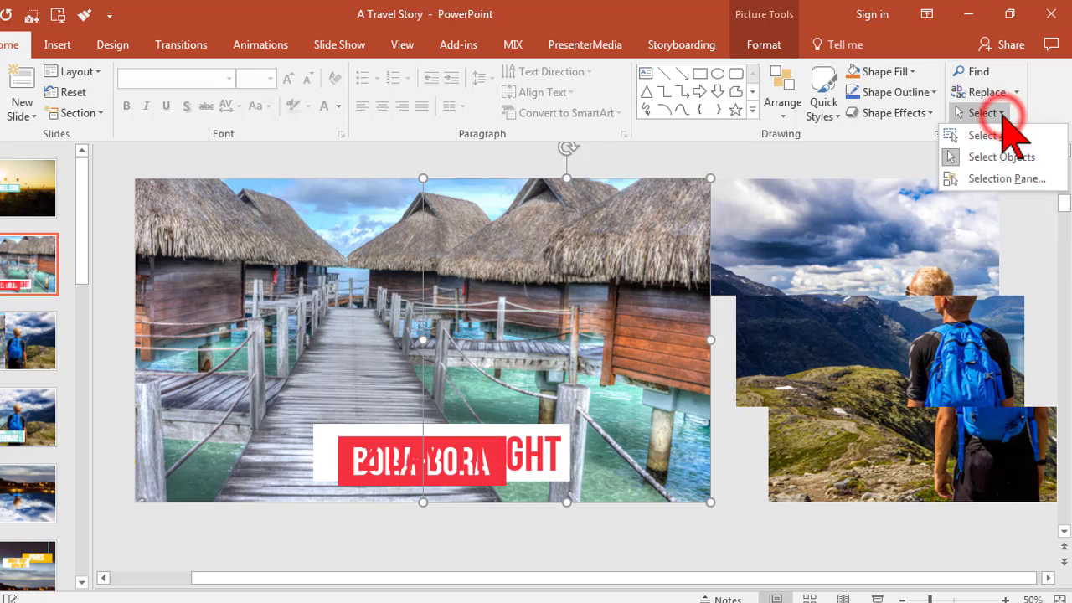
{"action": "left_click", "coordinate": [996, 179]}
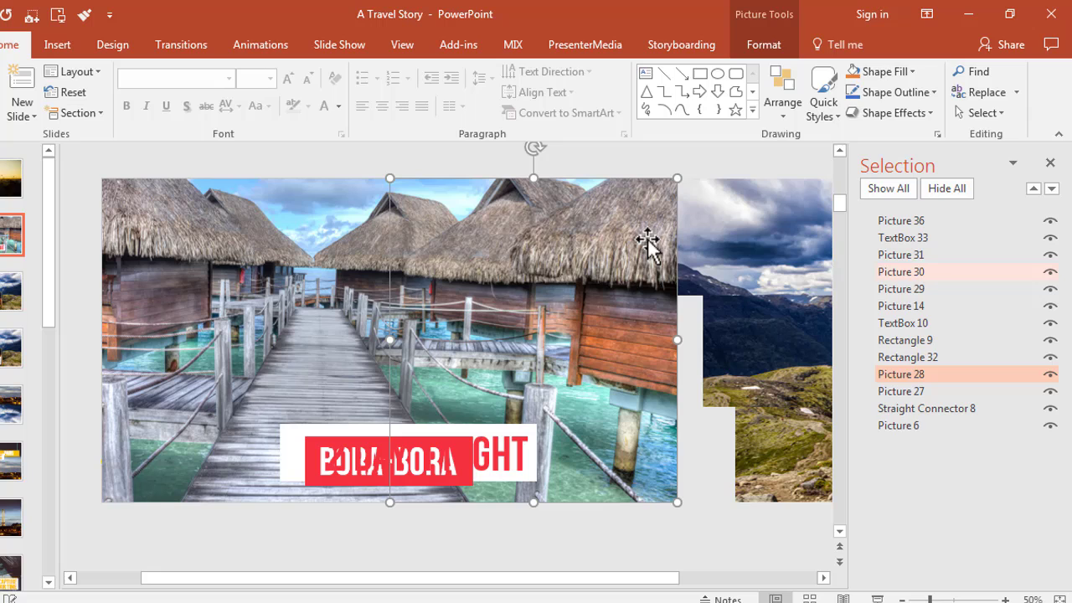
{"action": "left_click", "coordinate": [1050, 163]}
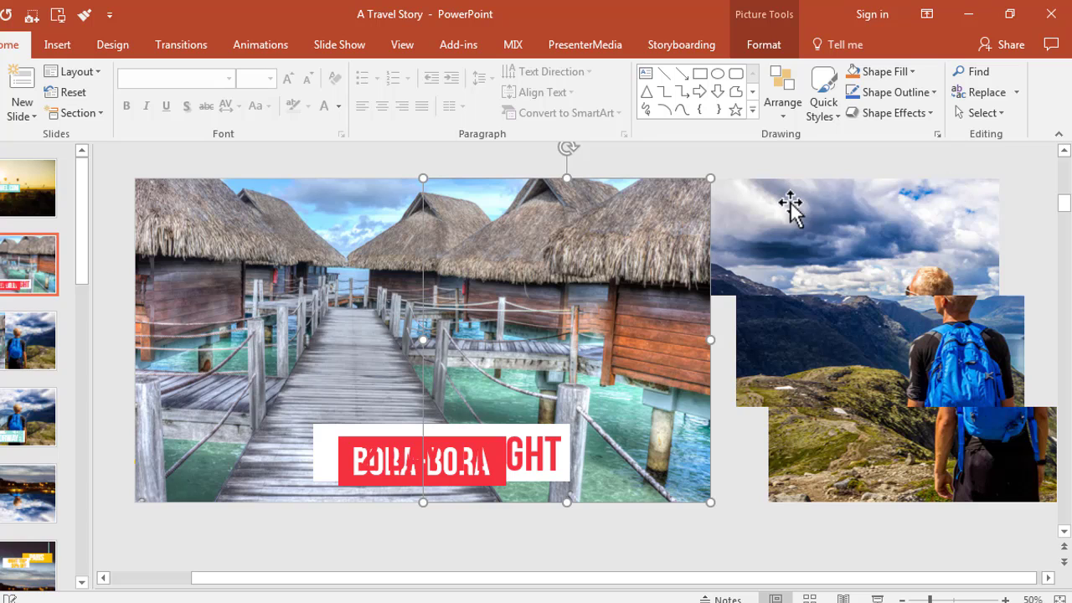
{"action": "left_click", "coordinate": [292, 254]}
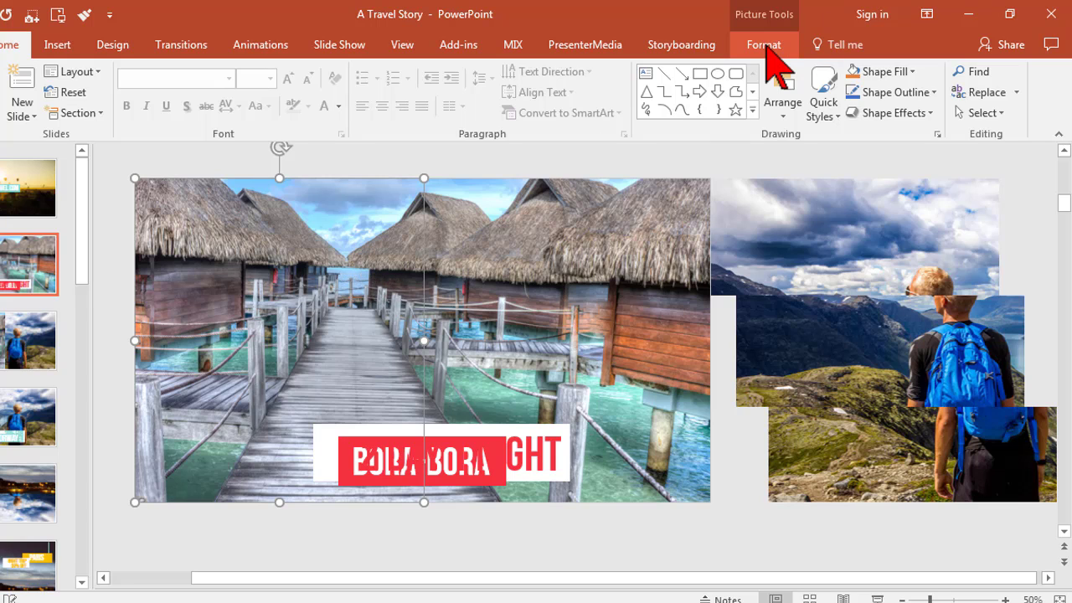
- Open and close the Selection Pane from Picture Tools Format, then reselect a picture on the Format tab
{"action": "left_click", "coordinate": [765, 47]}
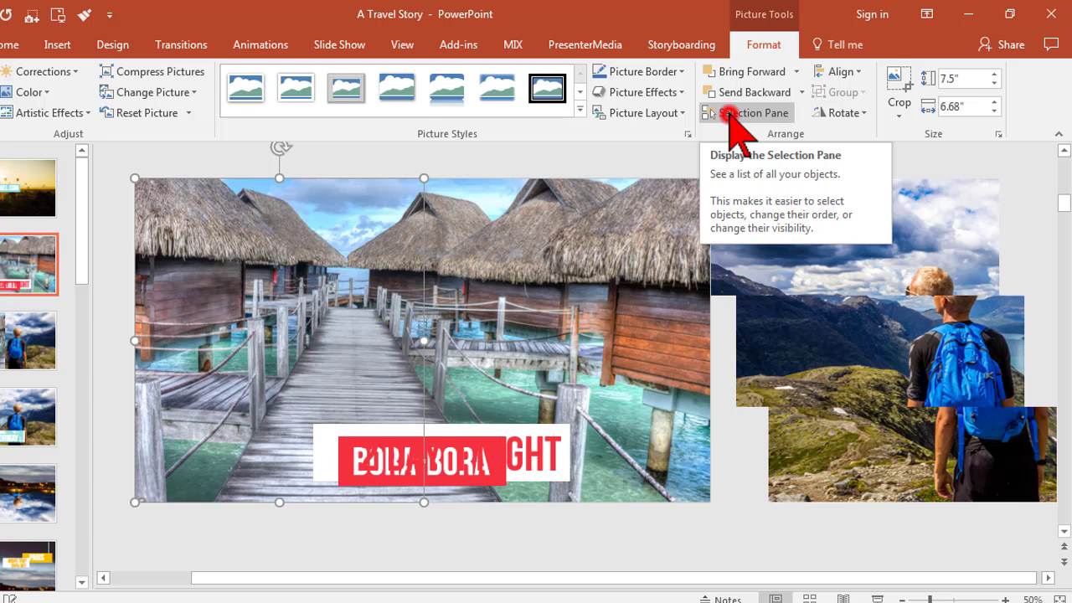
{"action": "left_click", "coordinate": [732, 118]}
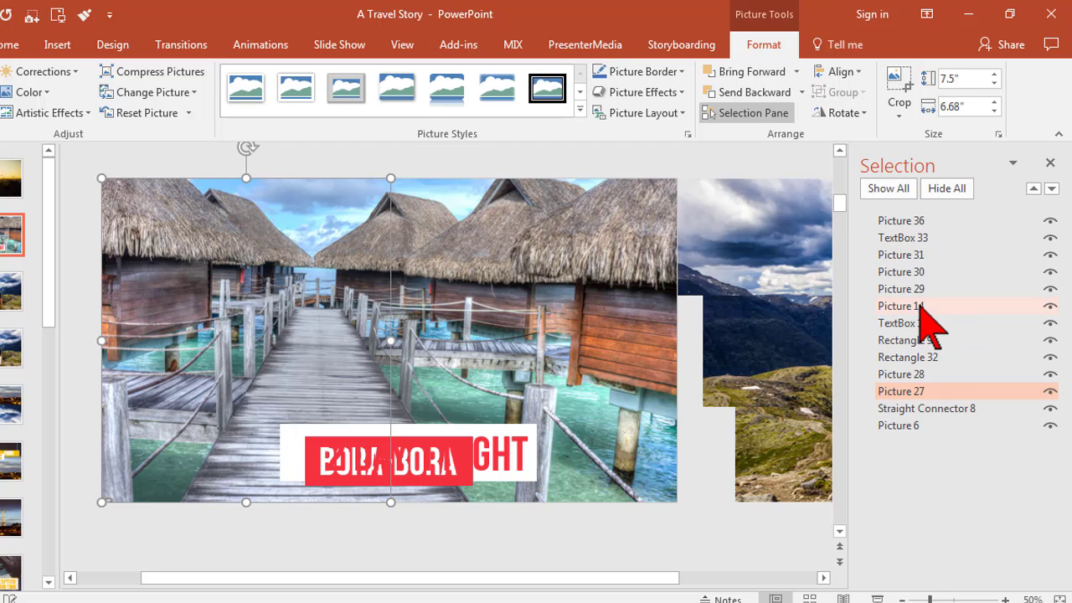
{"action": "left_click", "coordinate": [1050, 163]}
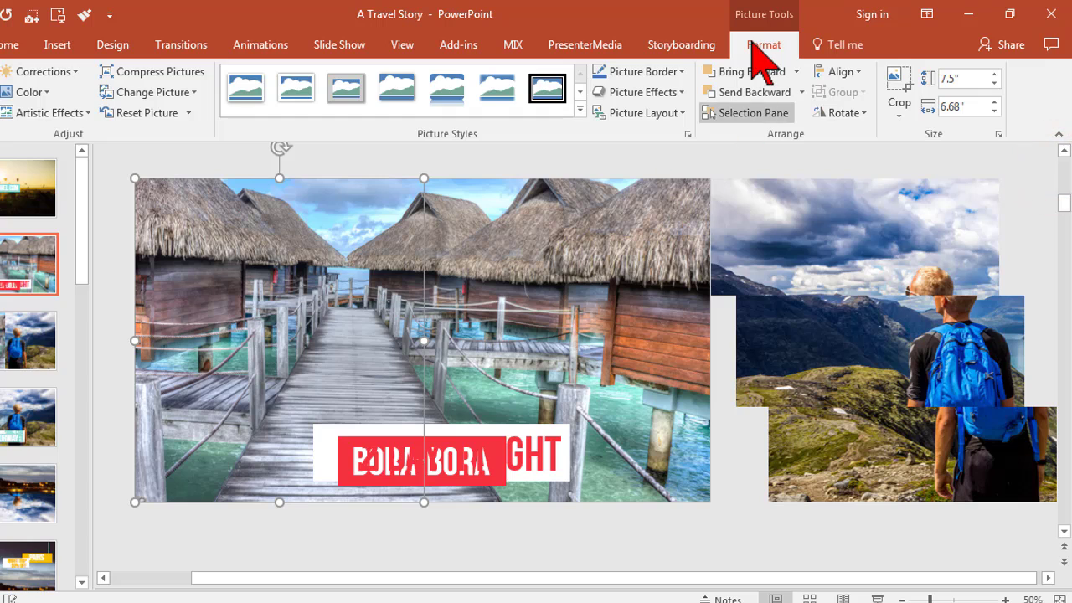
{"action": "left_click", "coordinate": [578, 256]}
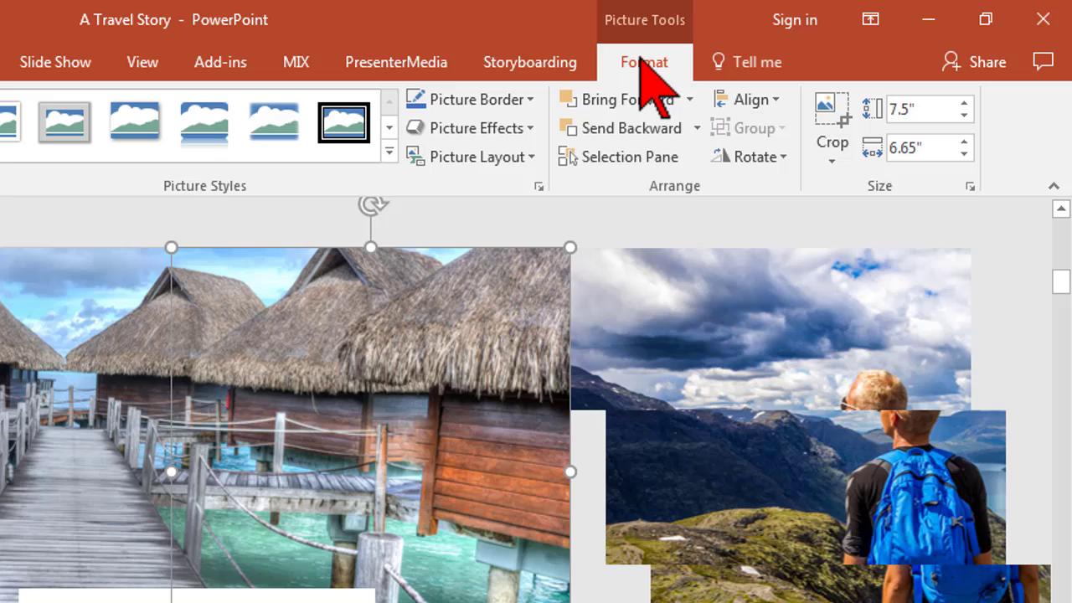
{"action": "left_click", "coordinate": [645, 61]}
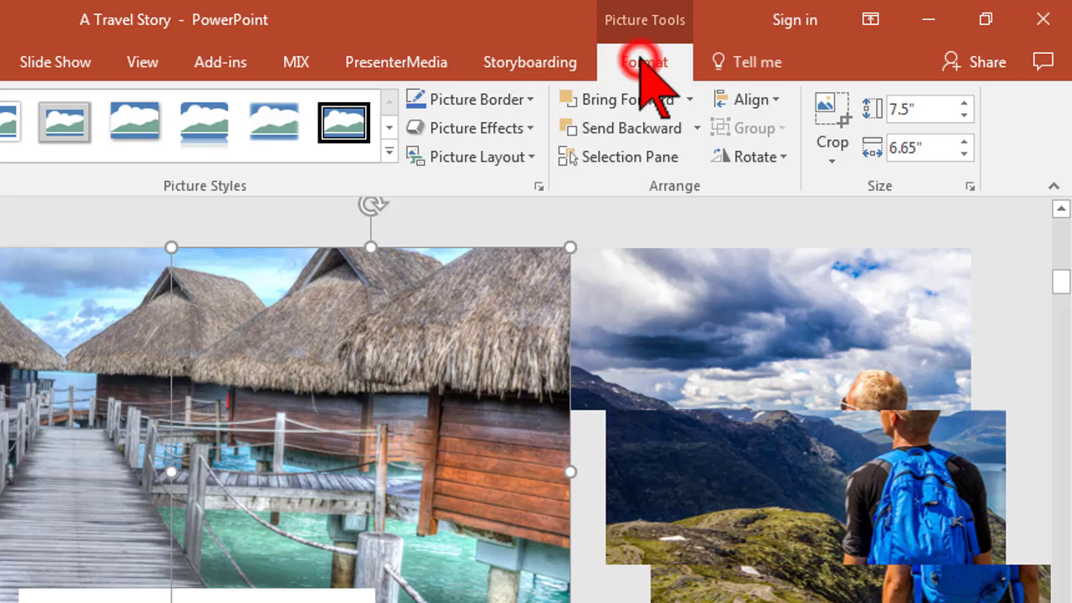
{"action": "right_click", "coordinate": [611, 159]}
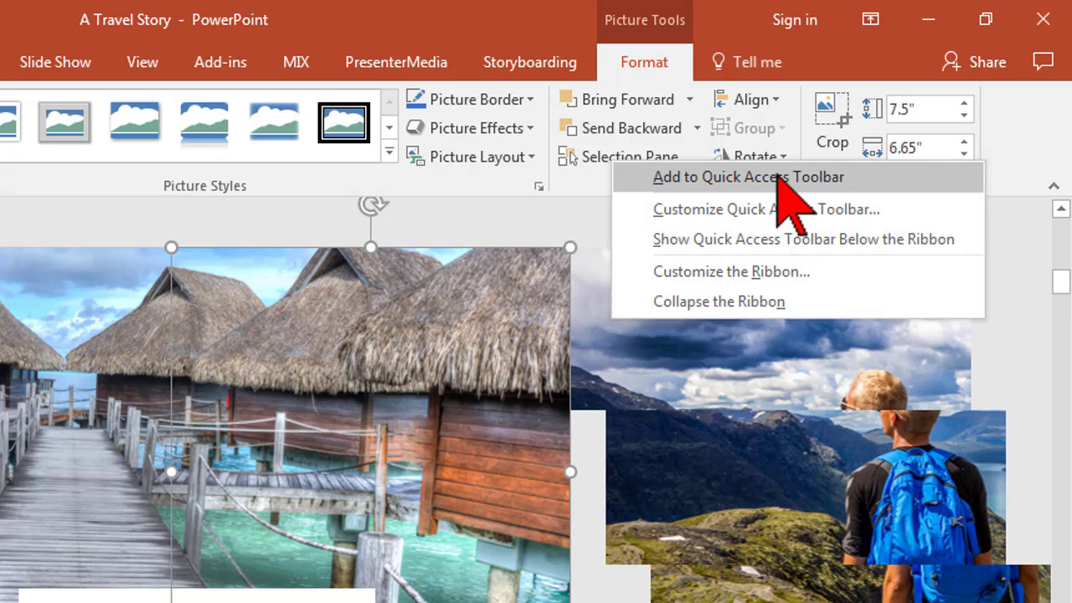
{"action": "left_click", "coordinate": [820, 178]}
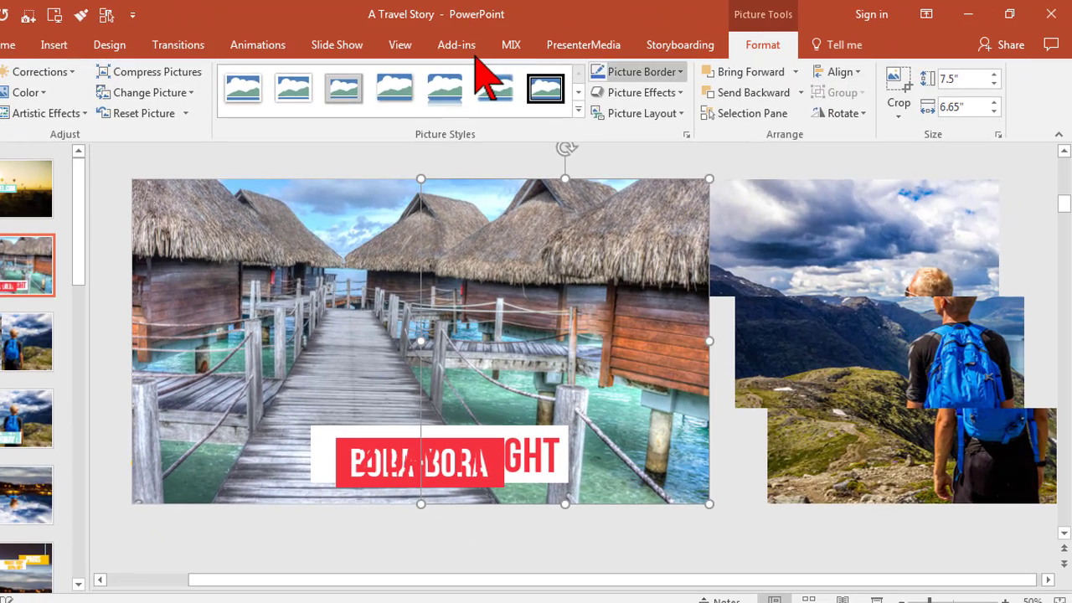
{"action": "left_click", "coordinate": [11, 45]}
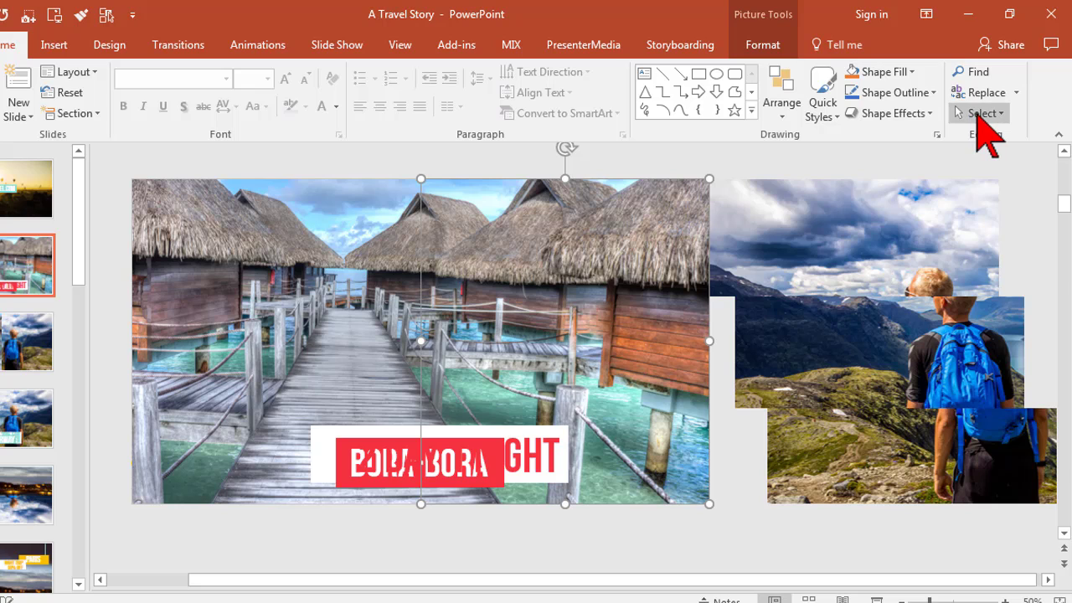
{"action": "left_click", "coordinate": [976, 118]}
{"action": "left_click", "coordinate": [631, 15]}
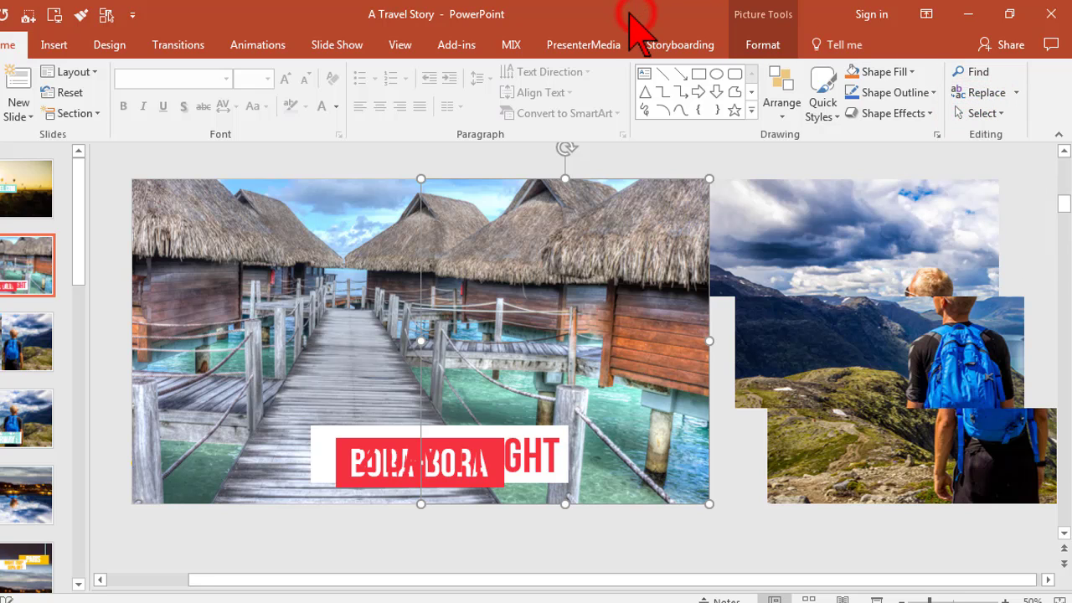
{"action": "left_click", "coordinate": [329, 251]}
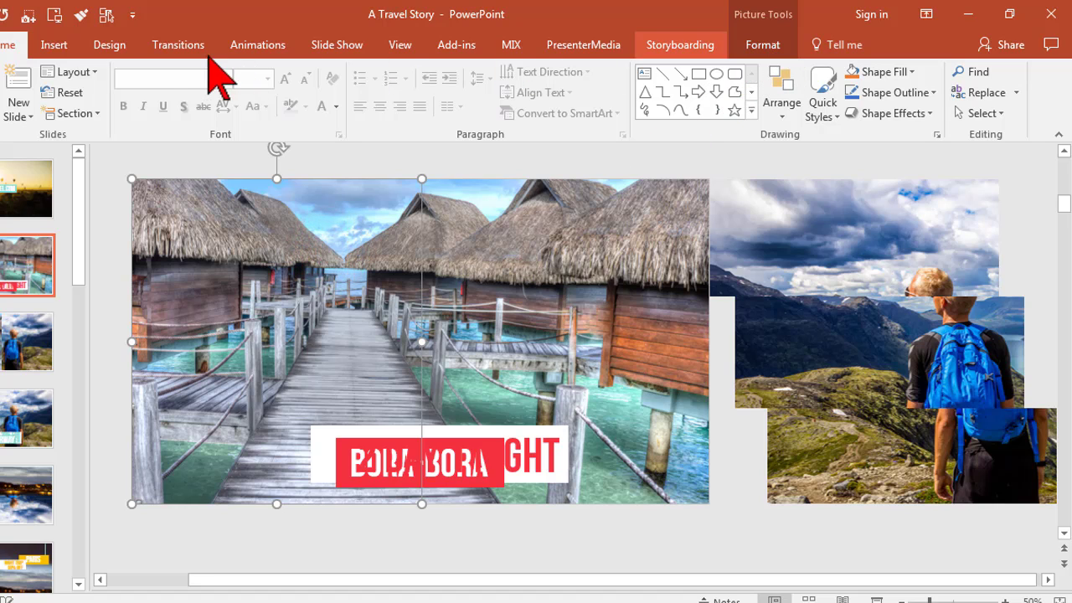
{"action": "left_click", "coordinate": [107, 15]}
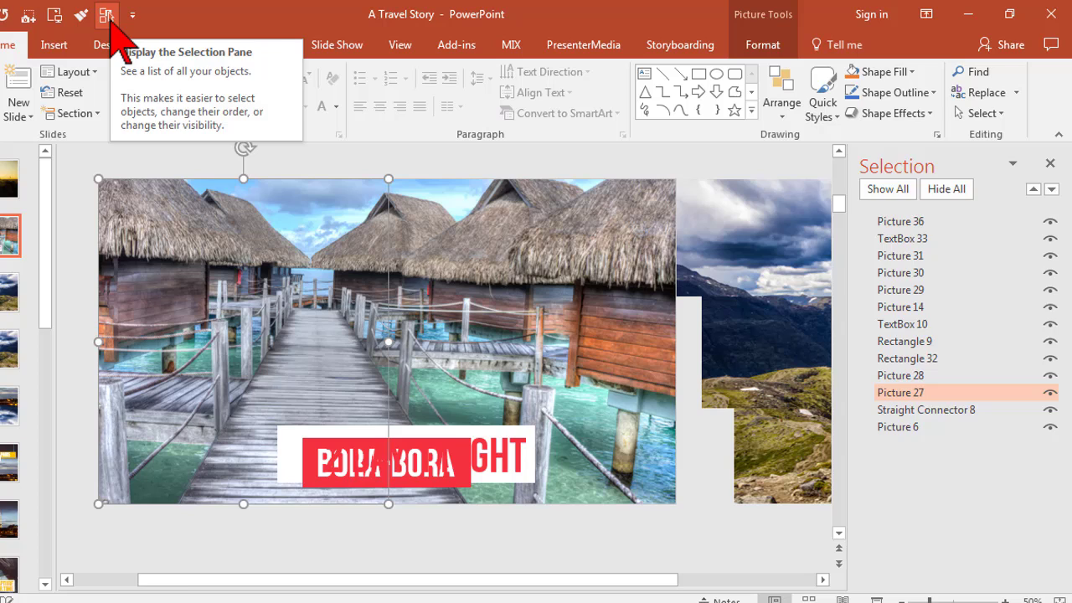
{"action": "left_click", "coordinate": [107, 15]}
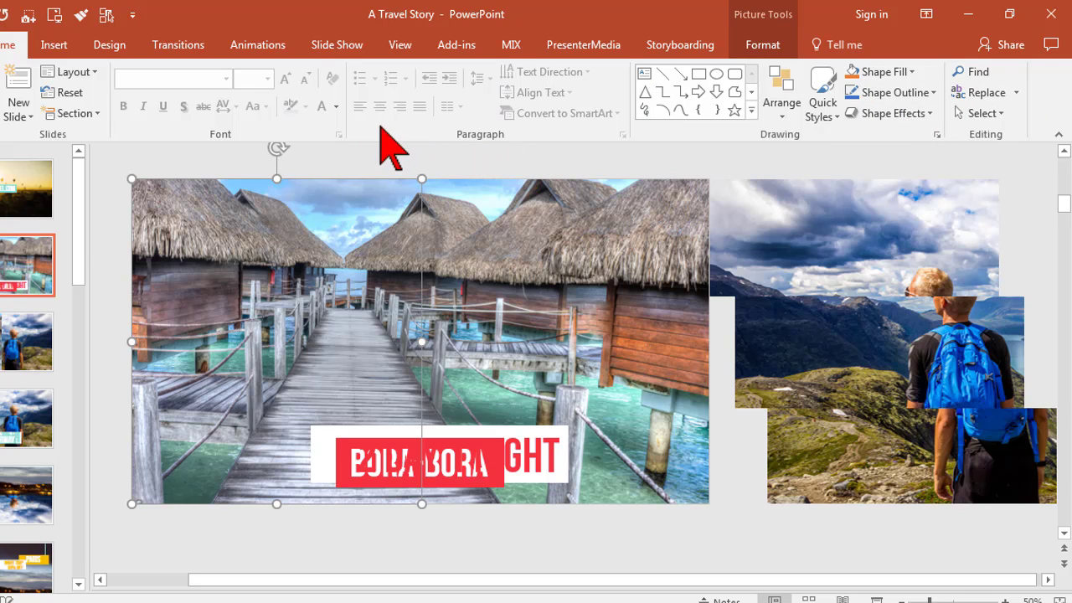
- Open the Animation Pane and try dragging Picture 27's animation earlier in the list
{"action": "left_click", "coordinate": [257, 48]}
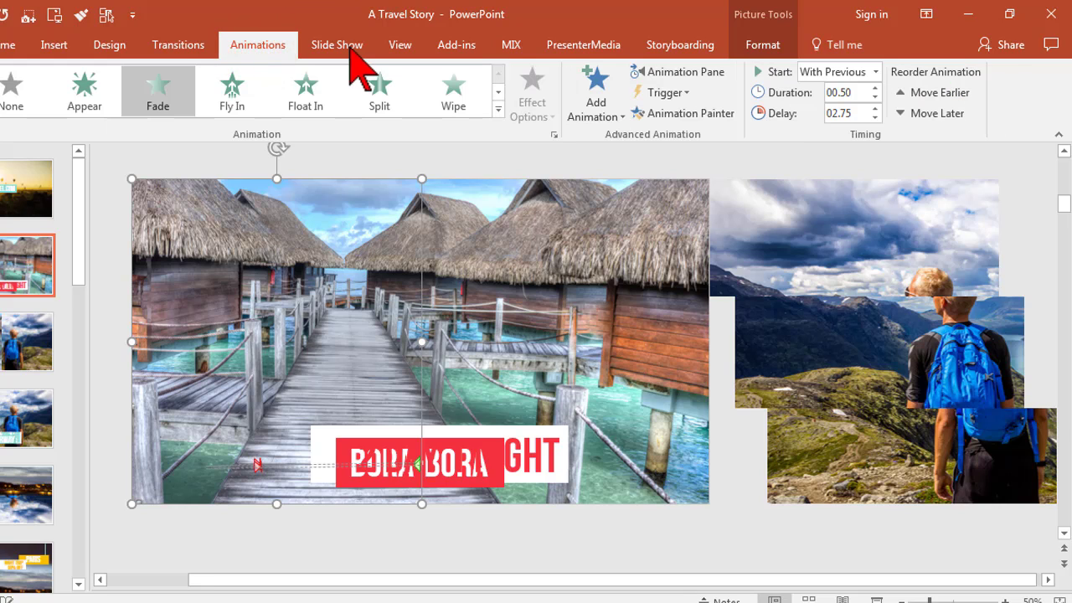
{"action": "left_click", "coordinate": [686, 73]}
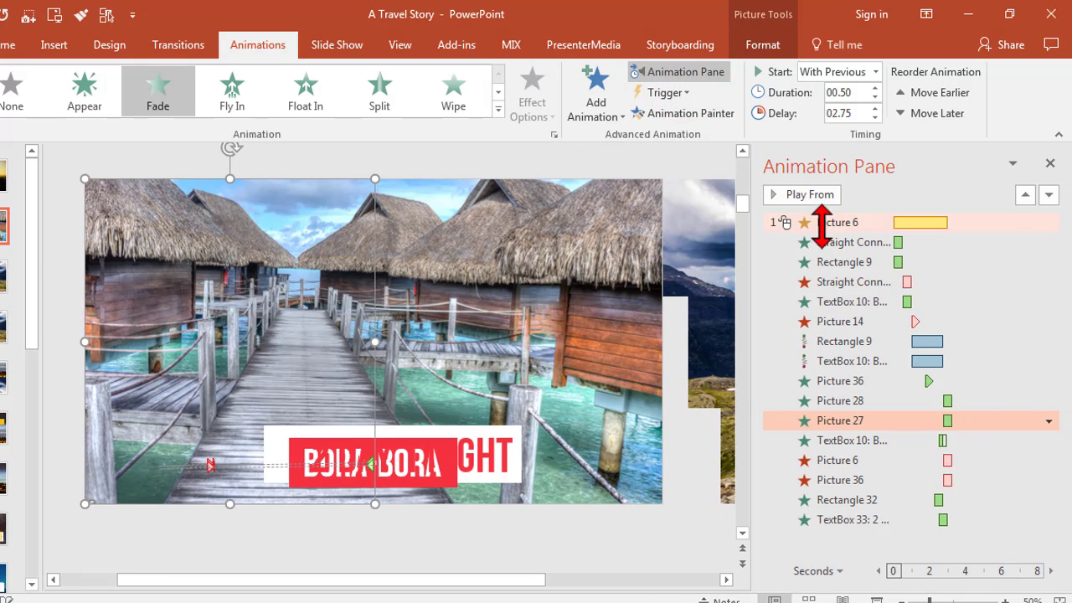
{"action": "left_click_drag", "start_coordinate": [833, 419], "coordinate": [834, 381]}
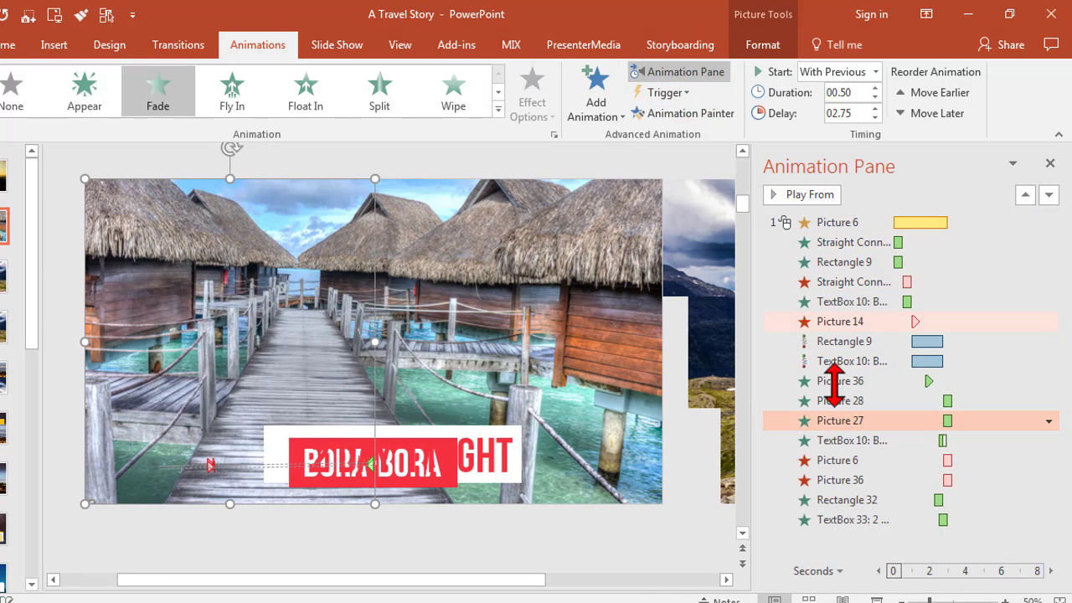
{"action": "left_click_drag", "start_coordinate": [848, 469], "coordinate": [832, 302]}
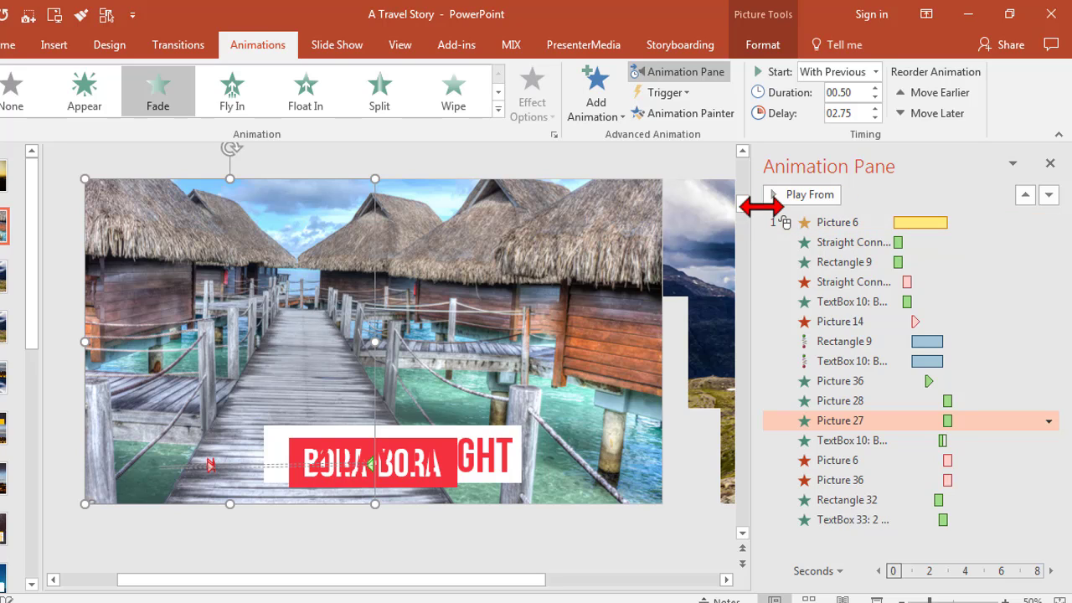
- Preview the slide's animations with Play From, then stop the playback
{"action": "left_click", "coordinate": [791, 195]}
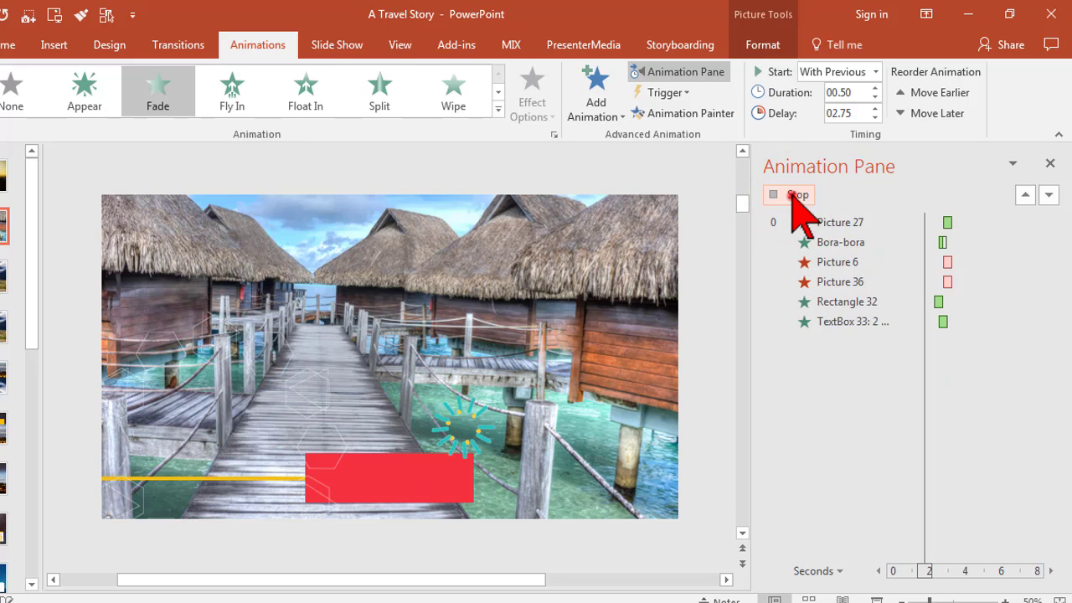
{"action": "left_click", "coordinate": [792, 196]}
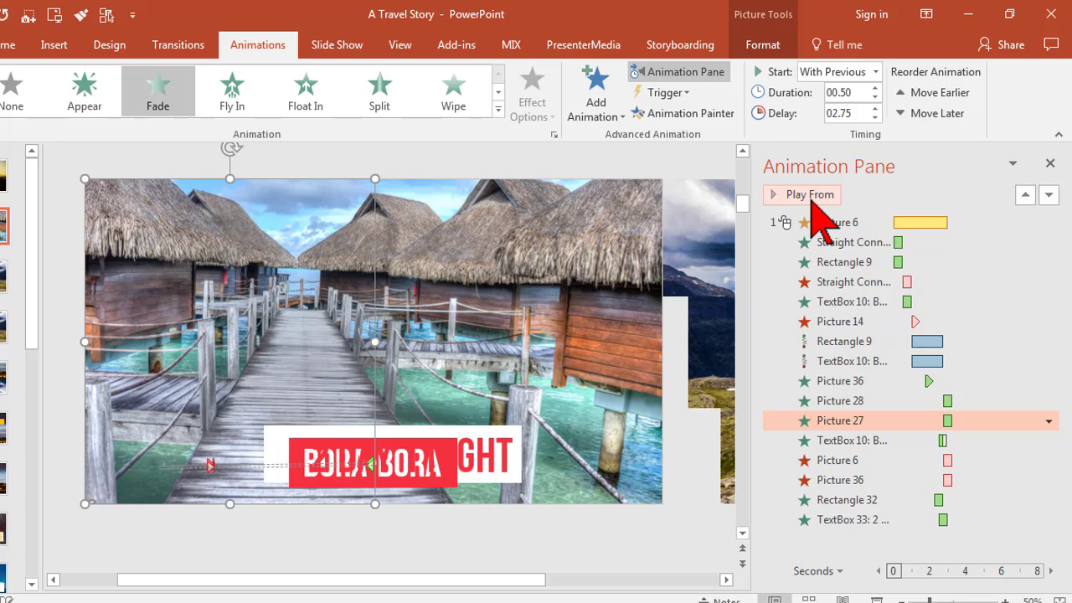
{"action": "left_click", "coordinate": [260, 42]}
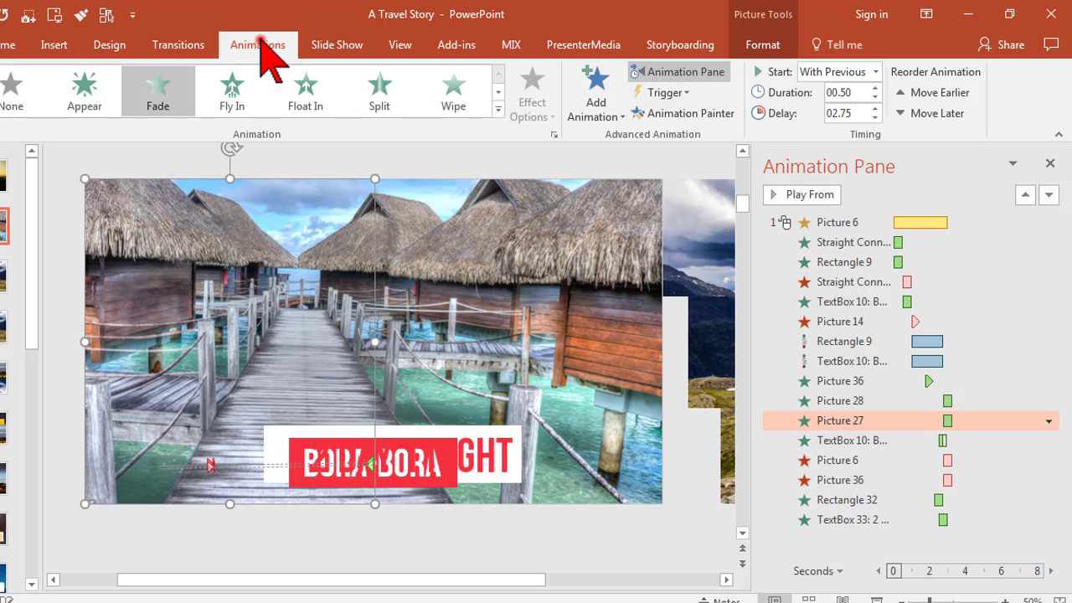
- Add Animation Pane to the Quick Access Toolbar, then close the pane
{"action": "right_click", "coordinate": [708, 92]}
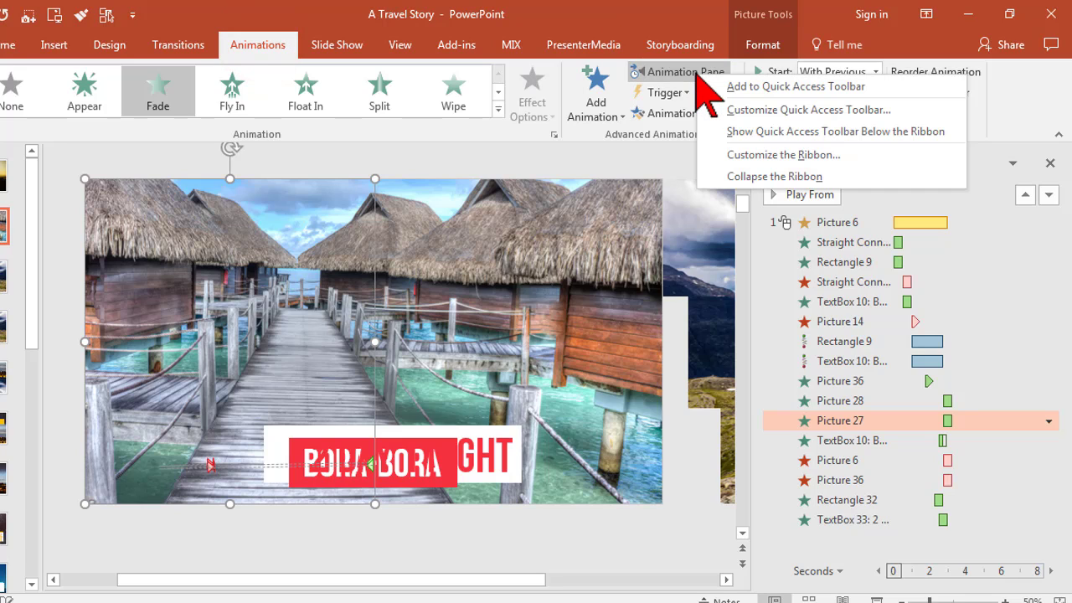
{"action": "left_click", "coordinate": [753, 86]}
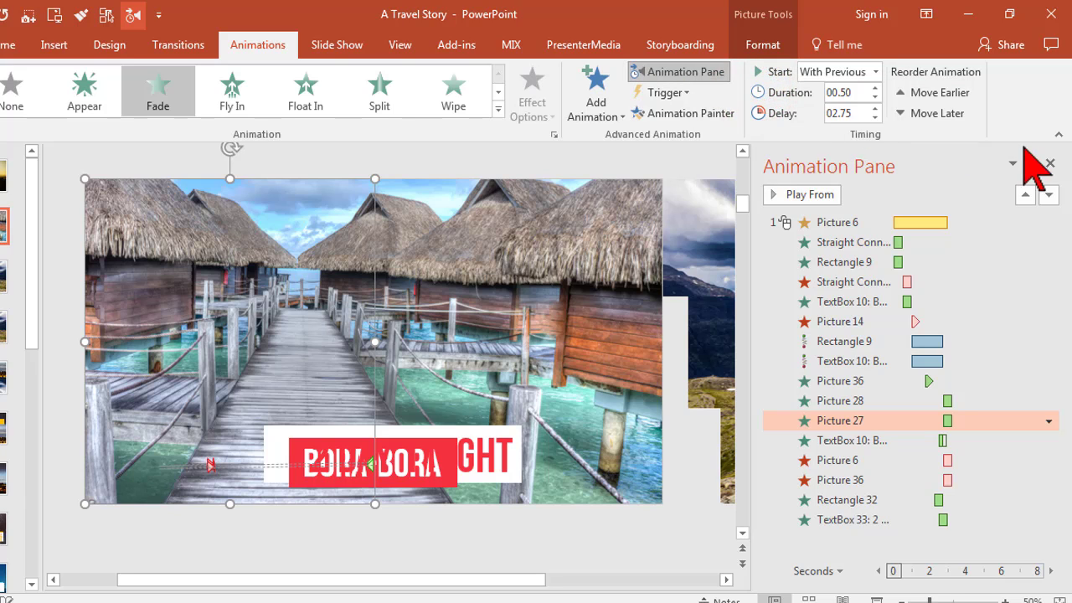
{"action": "left_click", "coordinate": [1052, 163]}
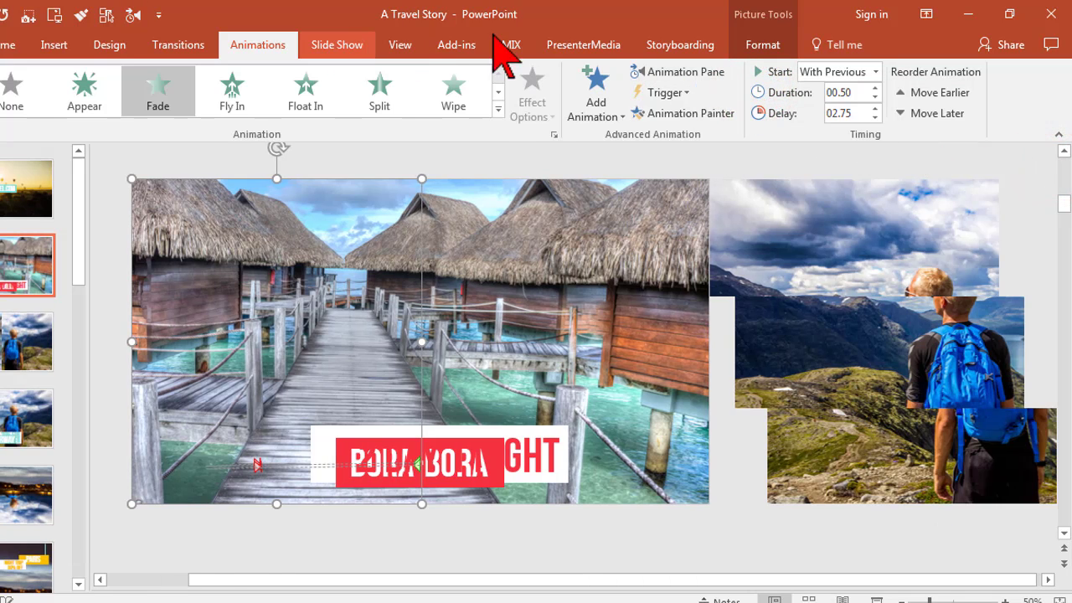
- Test the new Animation Pane toolbar shortcut, then close the pane again
{"action": "left_click", "coordinate": [677, 46]}
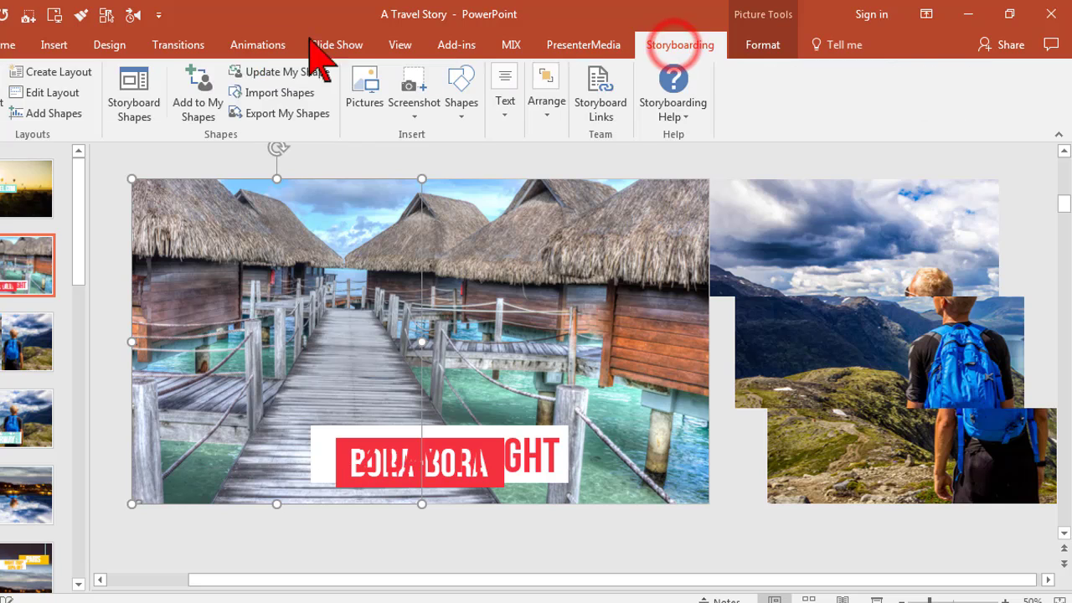
{"action": "left_click", "coordinate": [188, 37]}
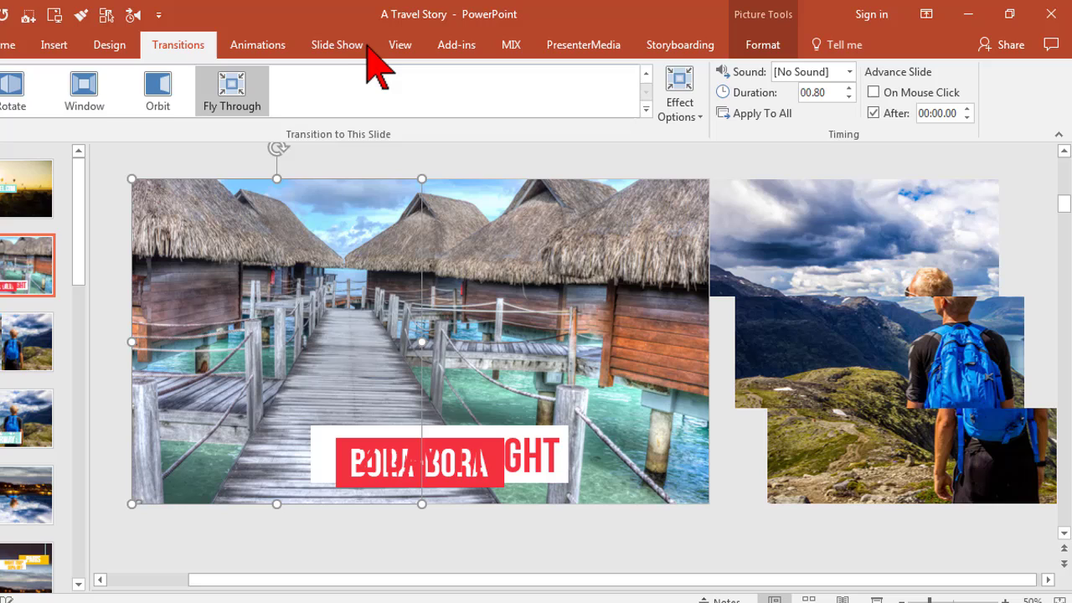
{"action": "left_click", "coordinate": [282, 47]}
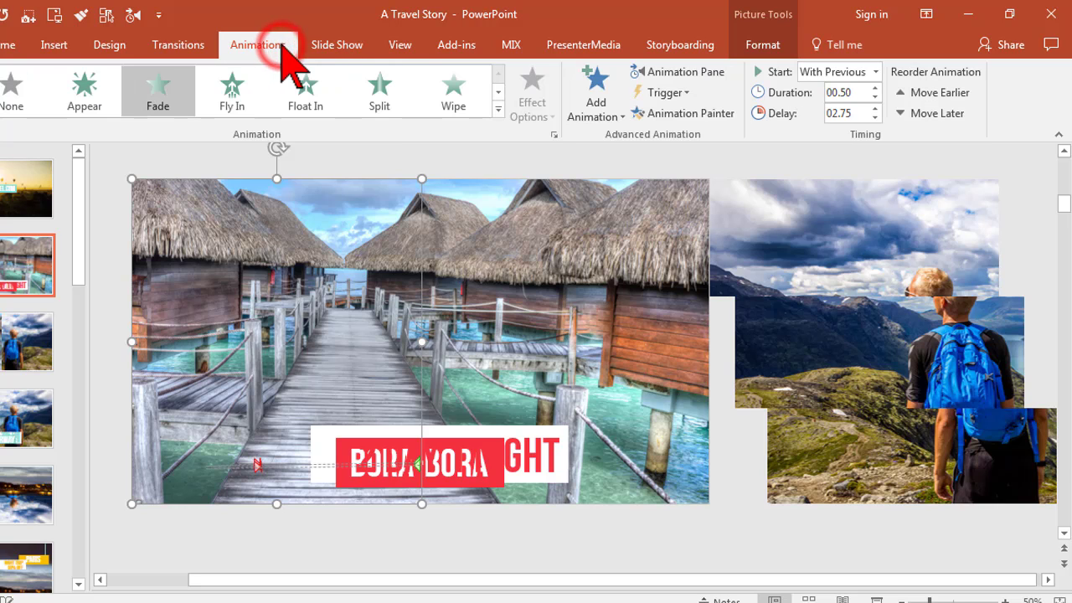
{"action": "left_click", "coordinate": [132, 14]}
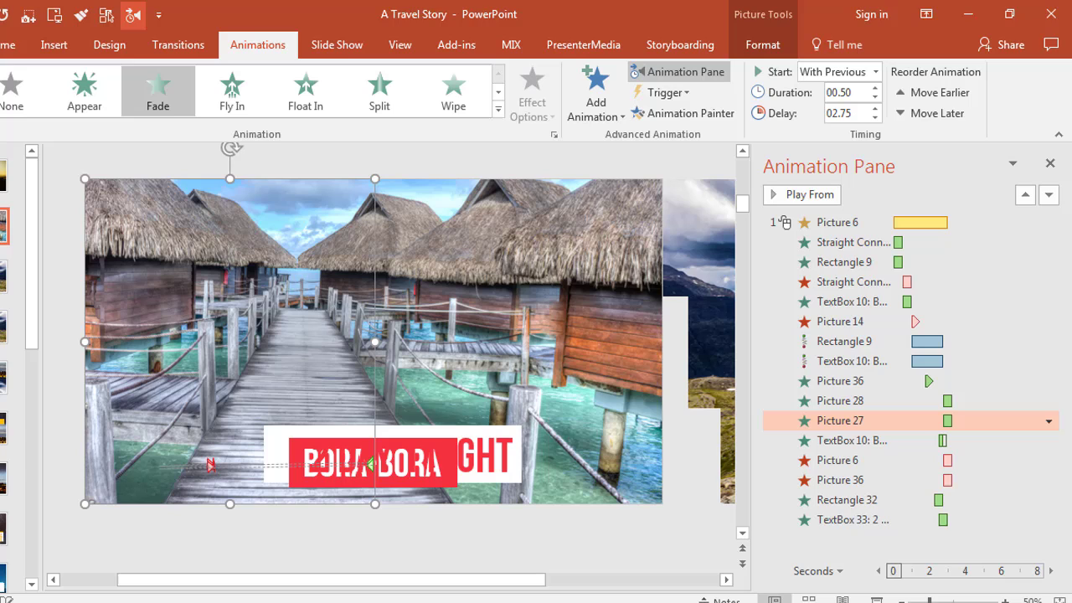
{"action": "left_click", "coordinate": [1047, 162]}
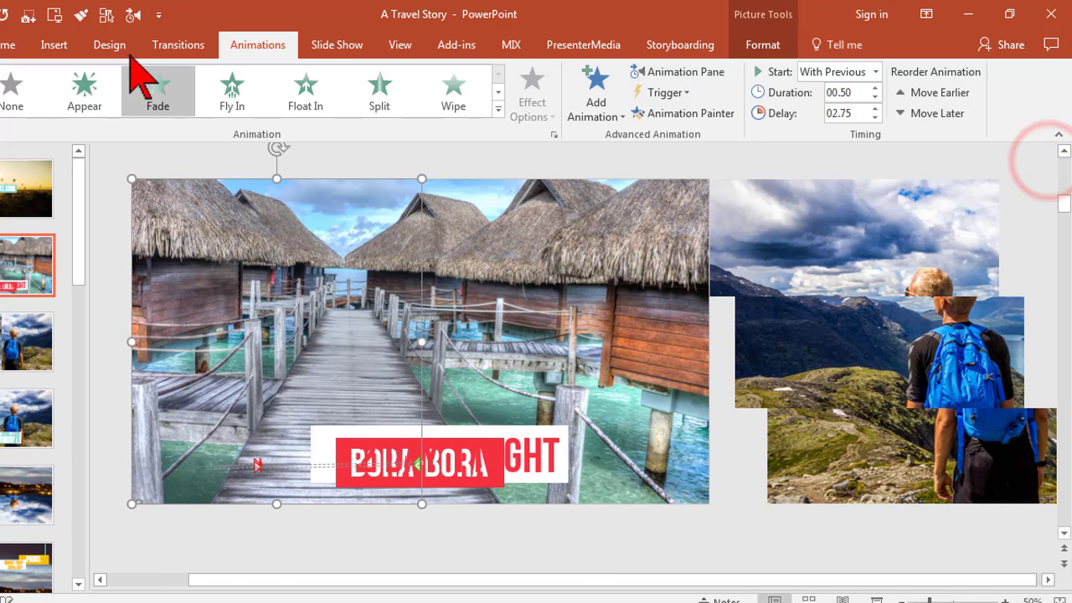